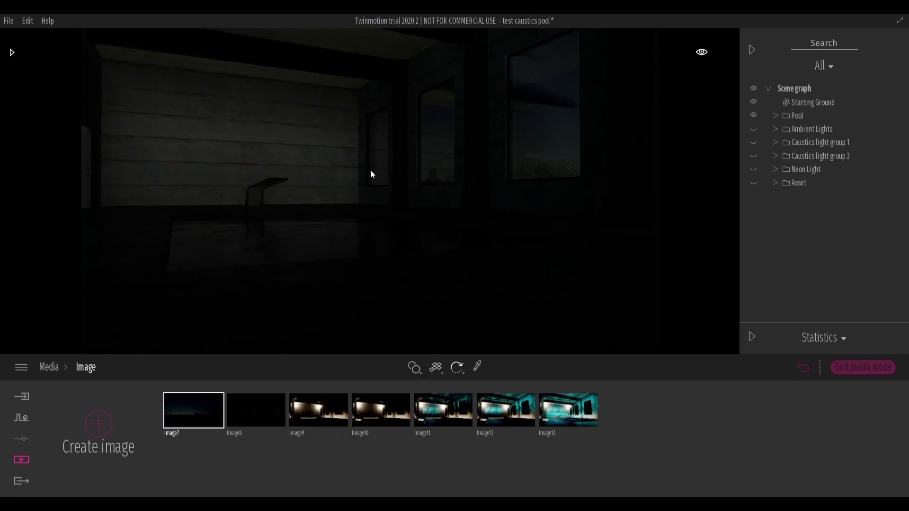
Step: Turn on the visibility of the Ambient Lights group in the pool room scene
middle_drag(370, 170, 379, 209)
right_drag(370, 170, 286, 202)
middle_drag(371, 191, 335, 182)
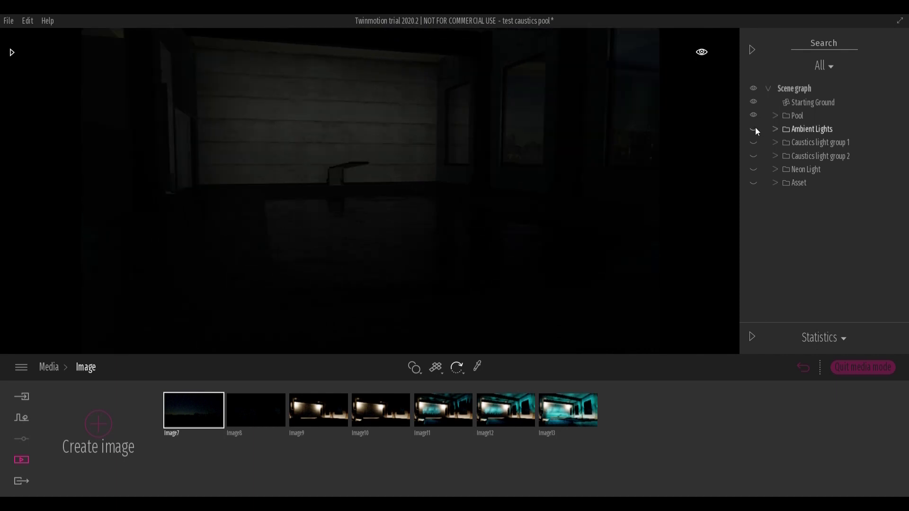
click(754, 129)
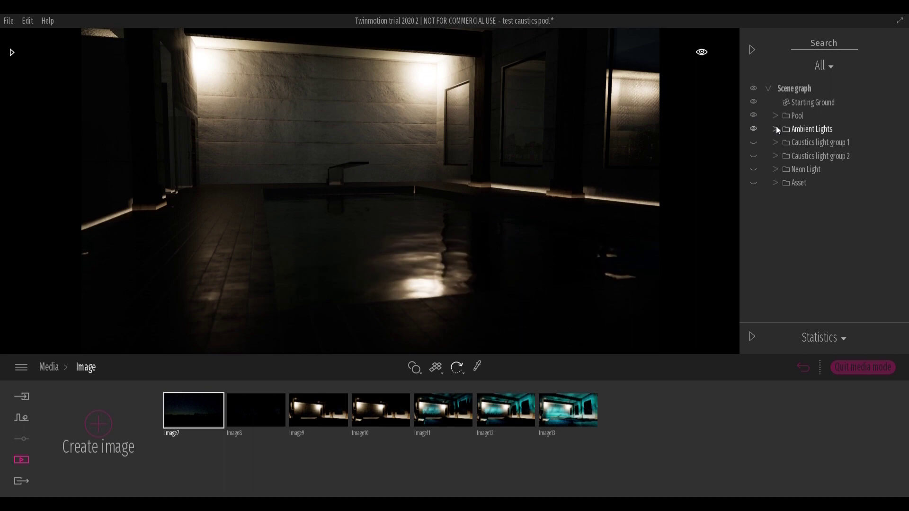
Step: Replace the bare concrete on the pool's inner edge with the Neon 01 material and set its glow to 0.87%
click(477, 367)
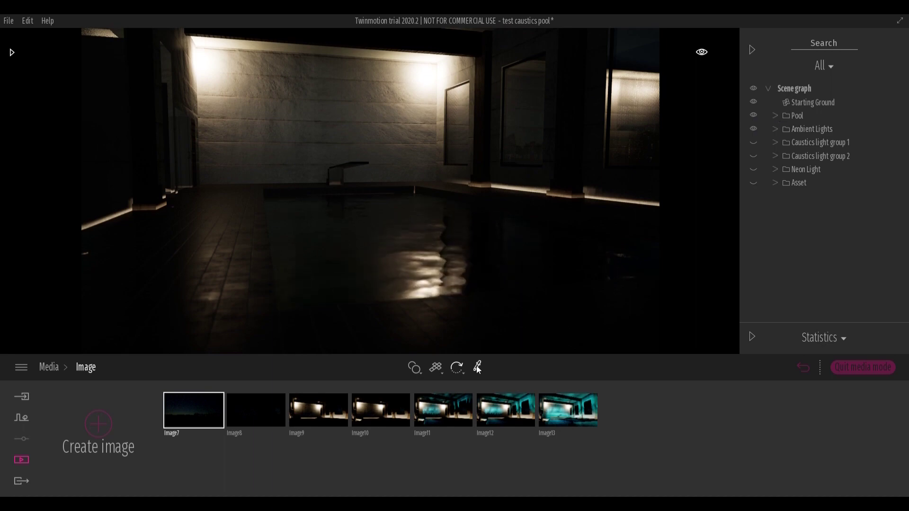
click(450, 185)
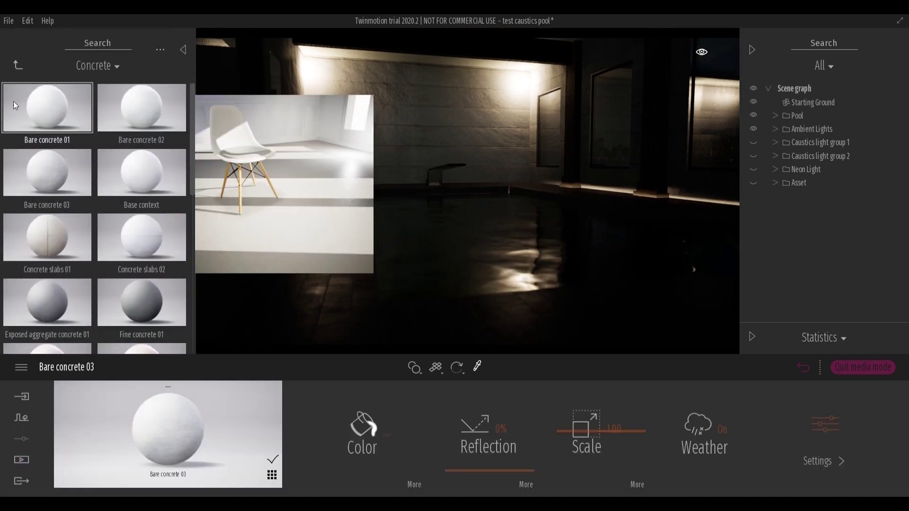
click(18, 65)
scroll(98, 214, down, 5)
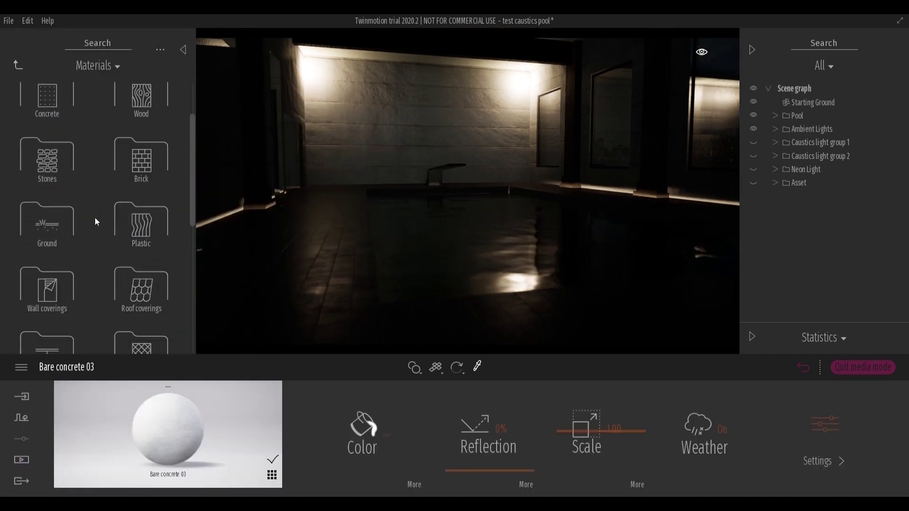
scroll(80, 239, down, 2)
click(57, 248)
drag(55, 111, 530, 195)
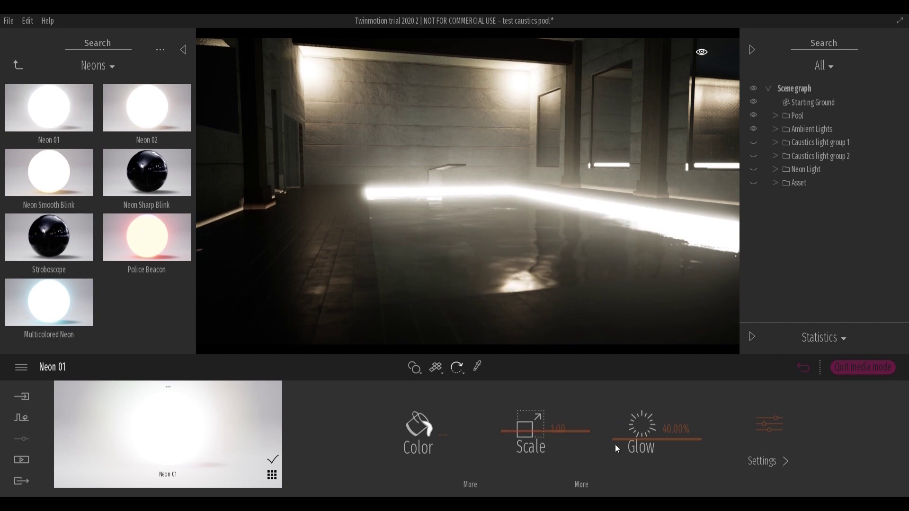
drag(621, 439, 624, 474)
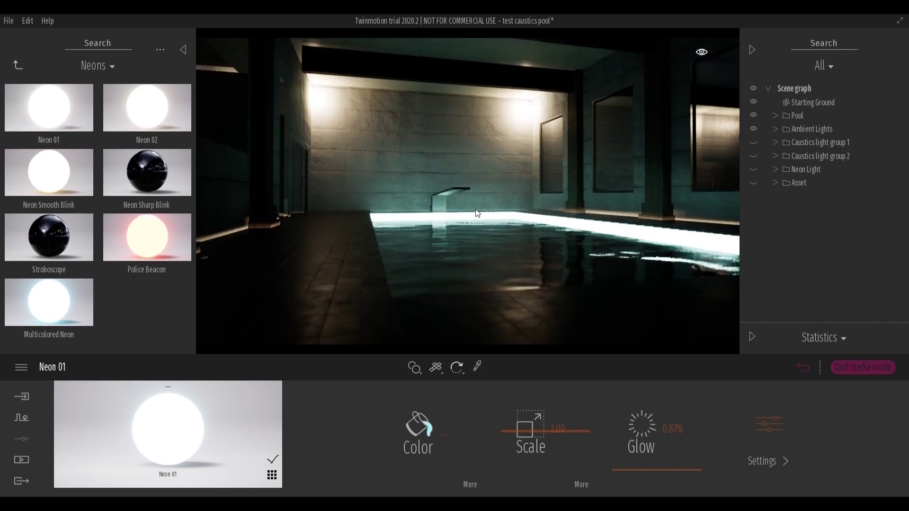
Step: Place an IES 03 light from the library on the textured concrete wall
key(w)
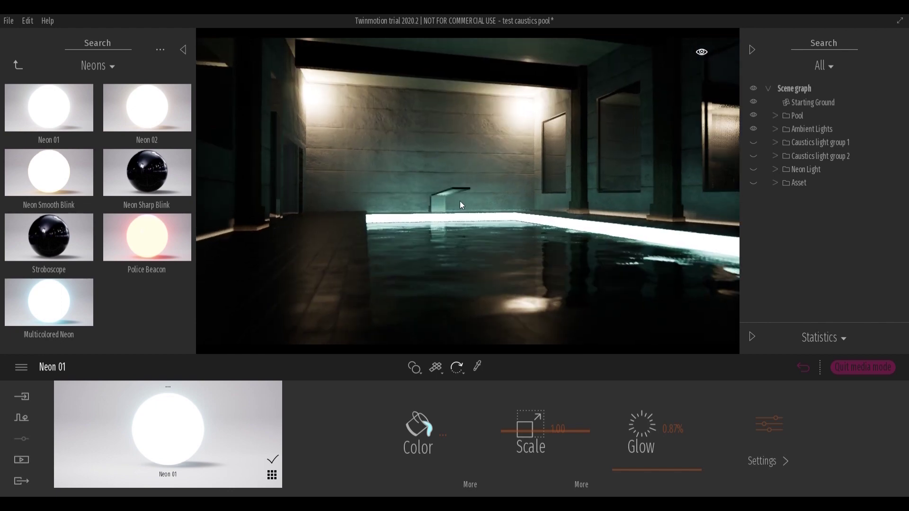
right_drag(459, 201, 437, 192)
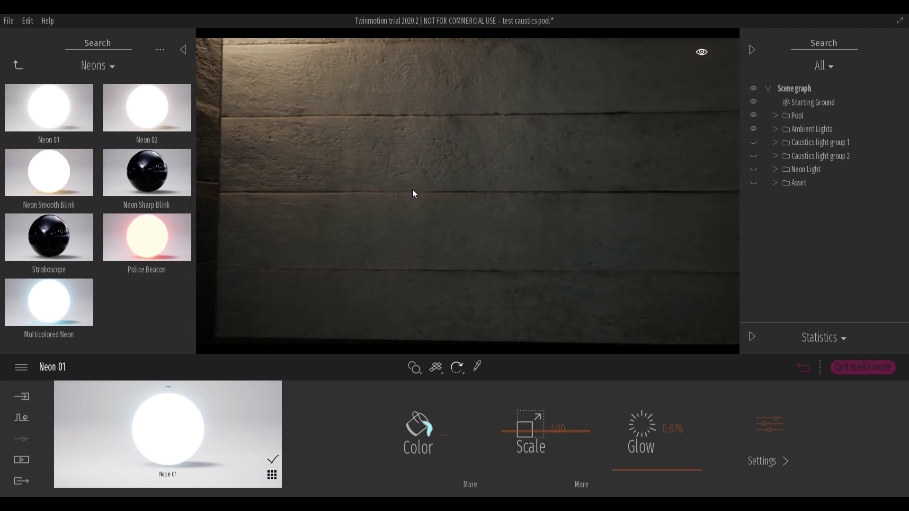
click(14, 64)
click(16, 63)
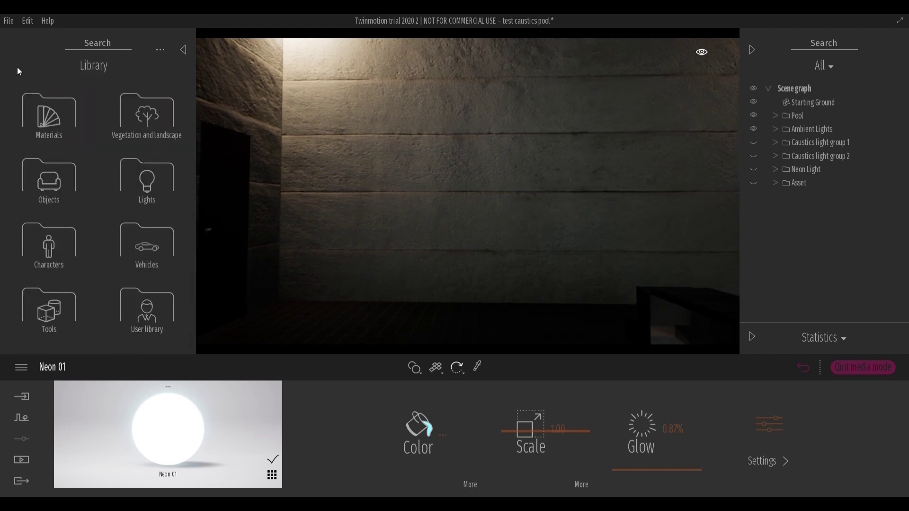
click(157, 176)
drag(193, 123, 192, 149)
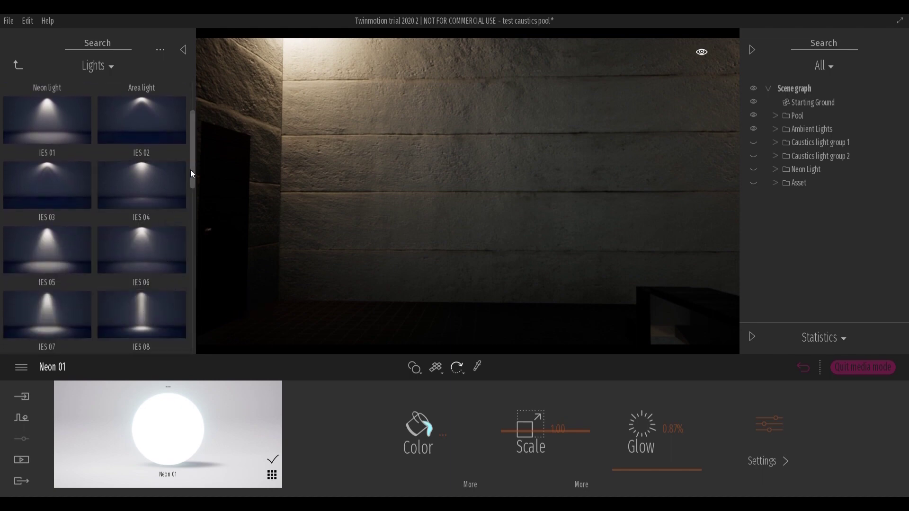
drag(190, 169, 189, 160)
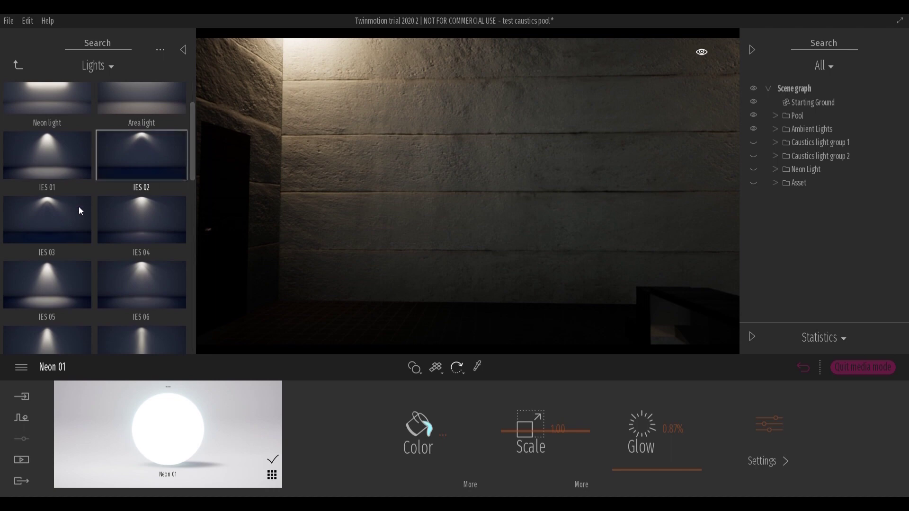
drag(51, 210, 434, 197)
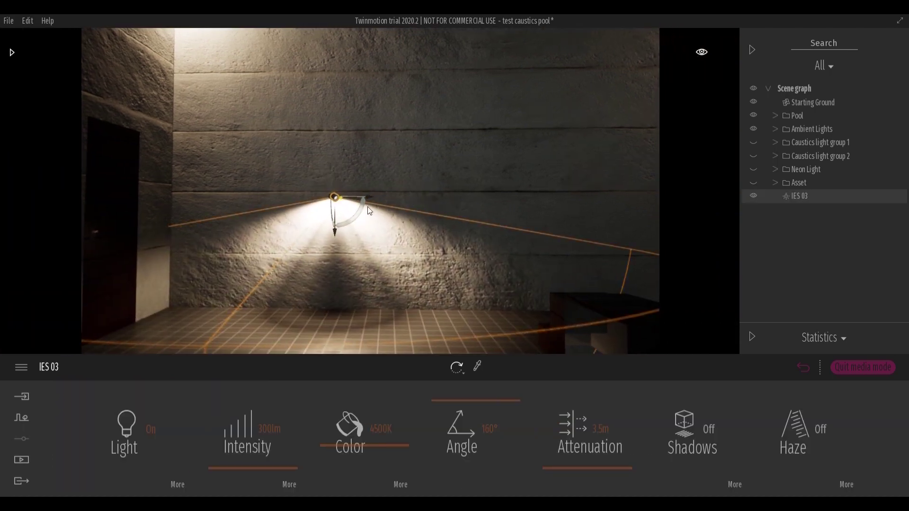
Step: Rotate the IES 03 light to shine up the wall and set its intensity to 20 lm
drag(359, 212, 229, 273)
click(267, 429)
text(20)
key(Return)
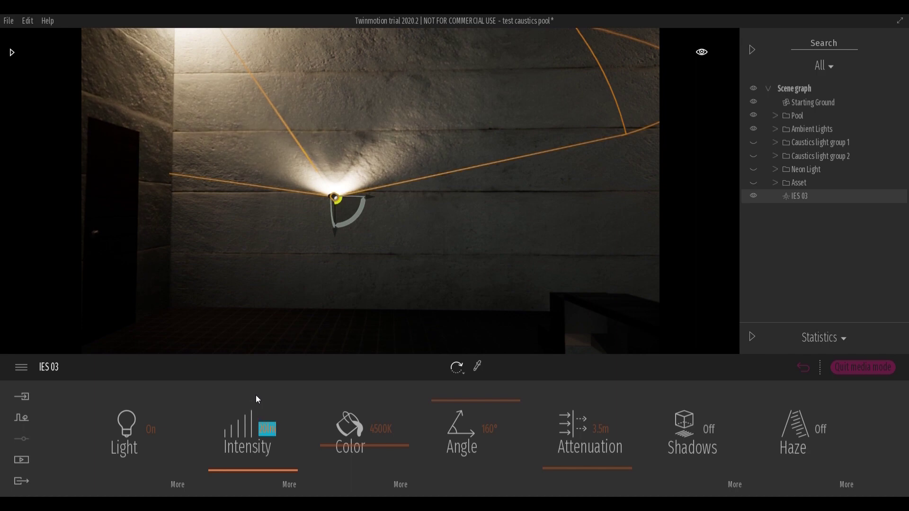
Step: Change the color of the IES 03 light to pale cyan
right_drag(331, 221, 331, 260)
middle_drag(331, 223, 337, 270)
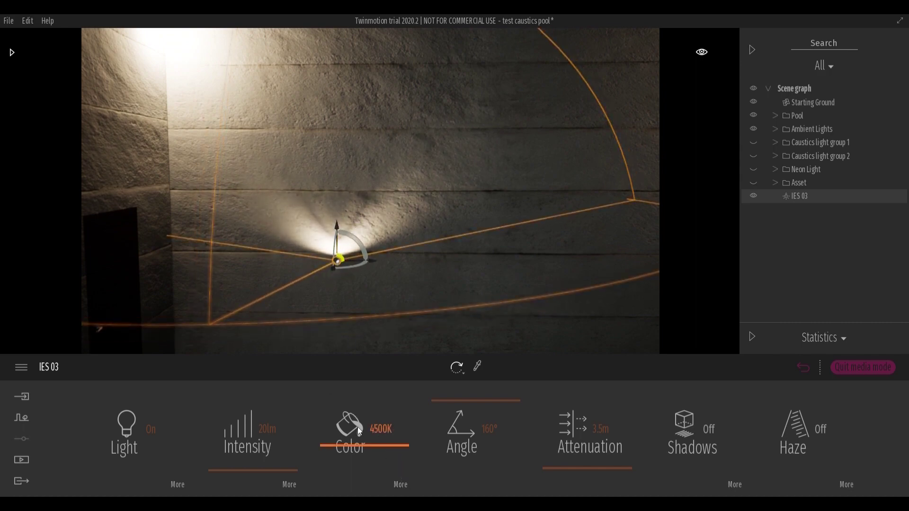
click(403, 484)
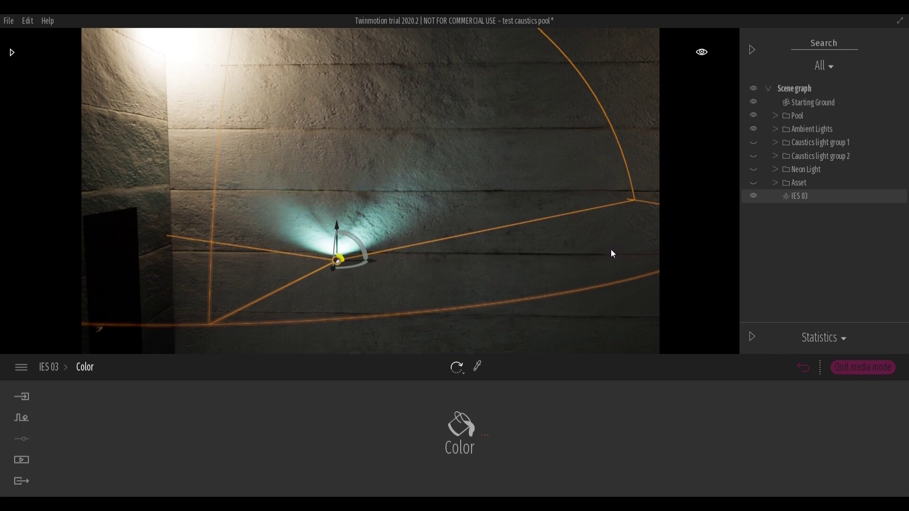
Step: Copy the cyan light about 0.71 m sideways along the wall and set the copy's intensity to 15 lm
drag(341, 270, 436, 275)
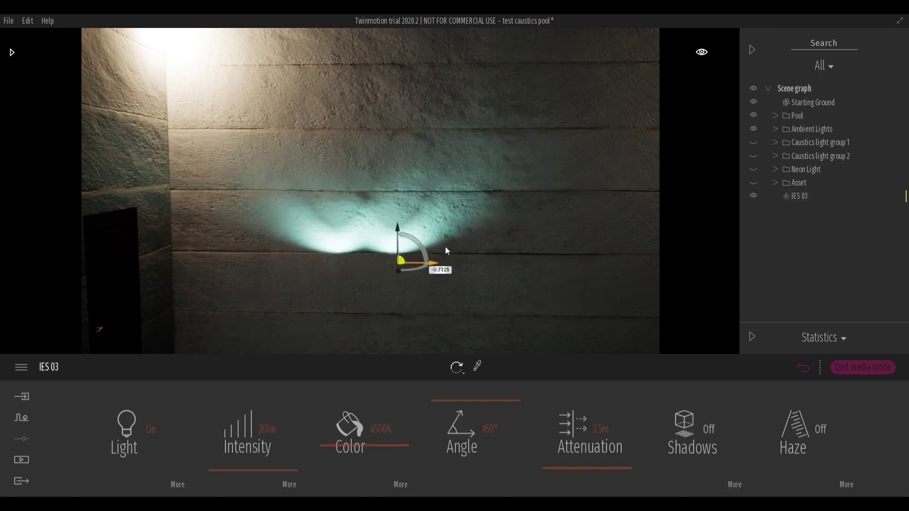
click(431, 315)
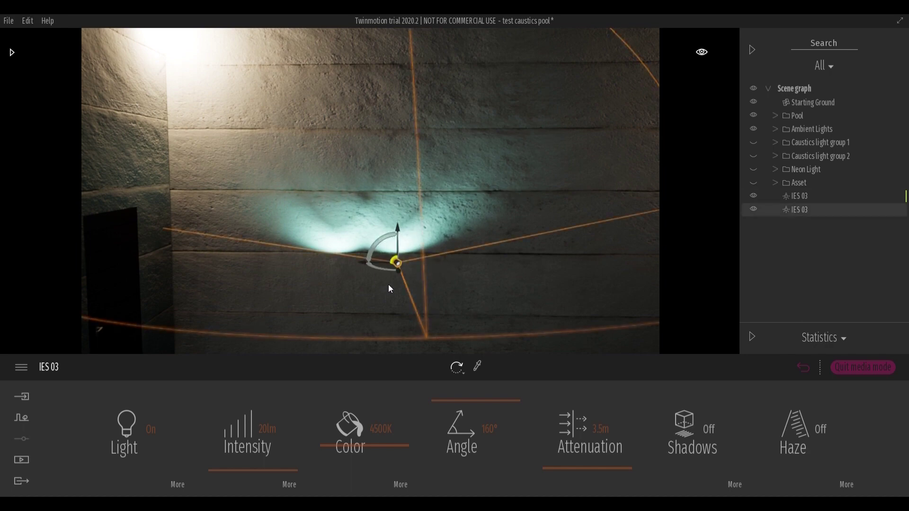
click(275, 429)
text(15)
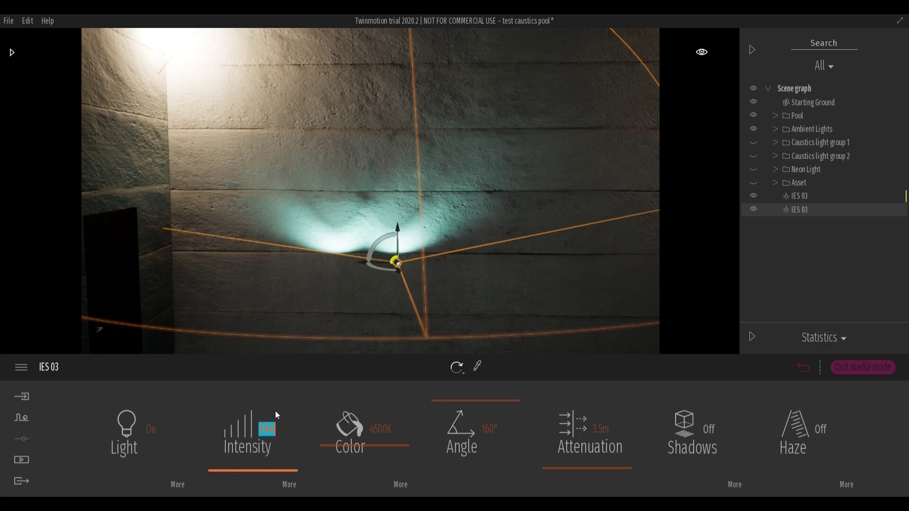
key(Return)
Step: Adjust both IES 03 lights so their beams blend irregularly, lowering the copy and shifting it about 0.08 m away from the original
drag(398, 272, 398, 277)
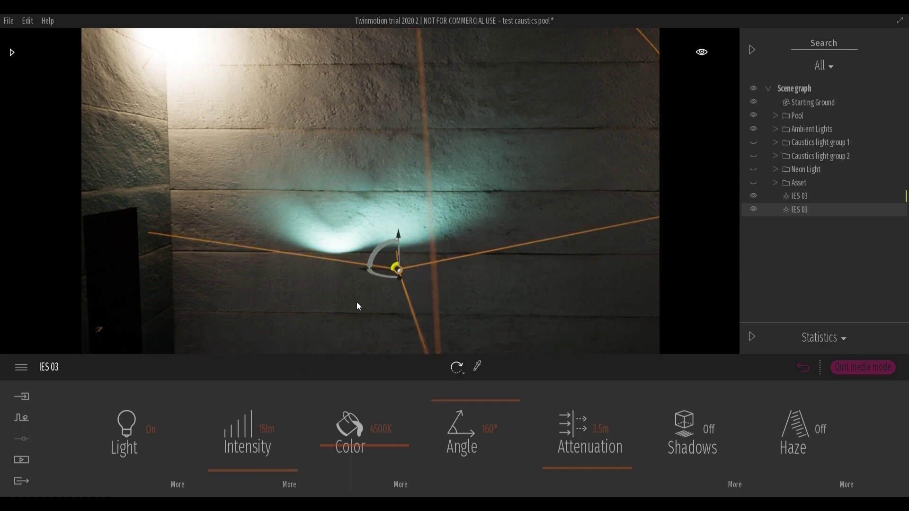
click(893, 196)
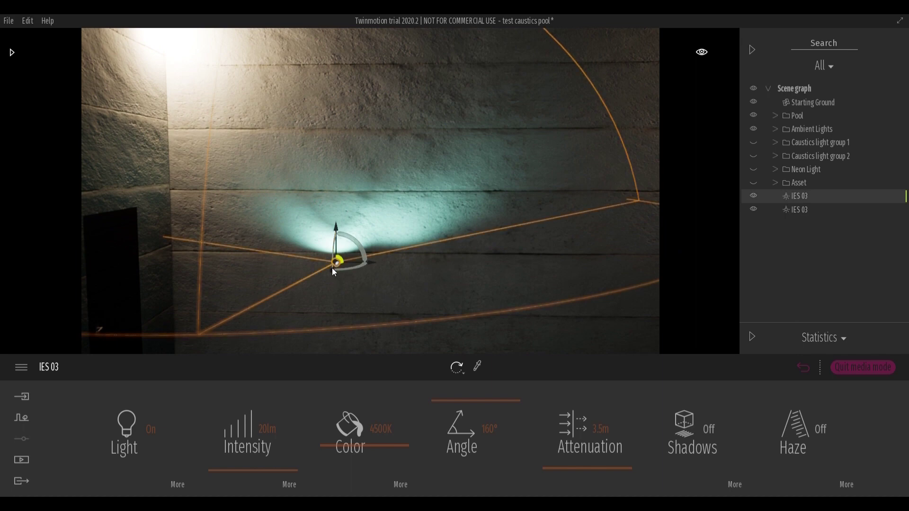
drag(332, 271, 290, 243)
click(790, 213)
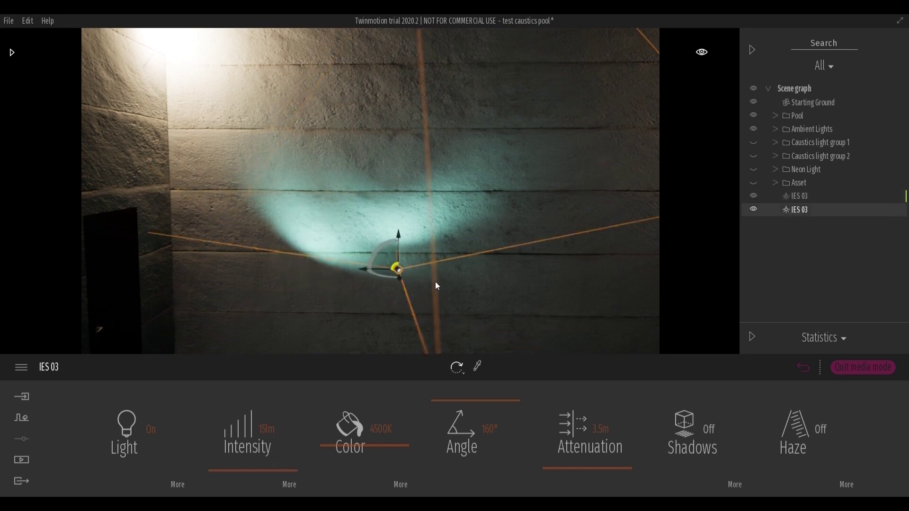
drag(398, 238, 398, 252)
drag(363, 280, 371, 280)
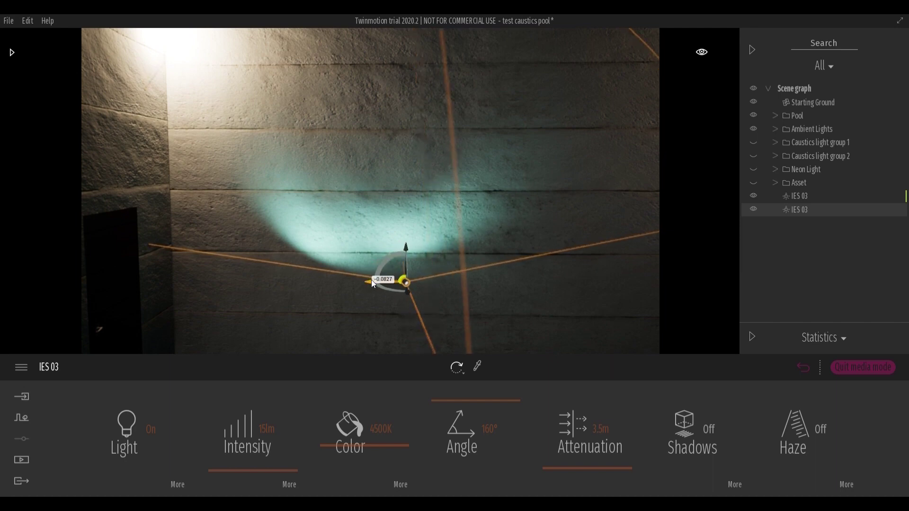
Step: Open the file selection for the copied light's IES profile
click(176, 486)
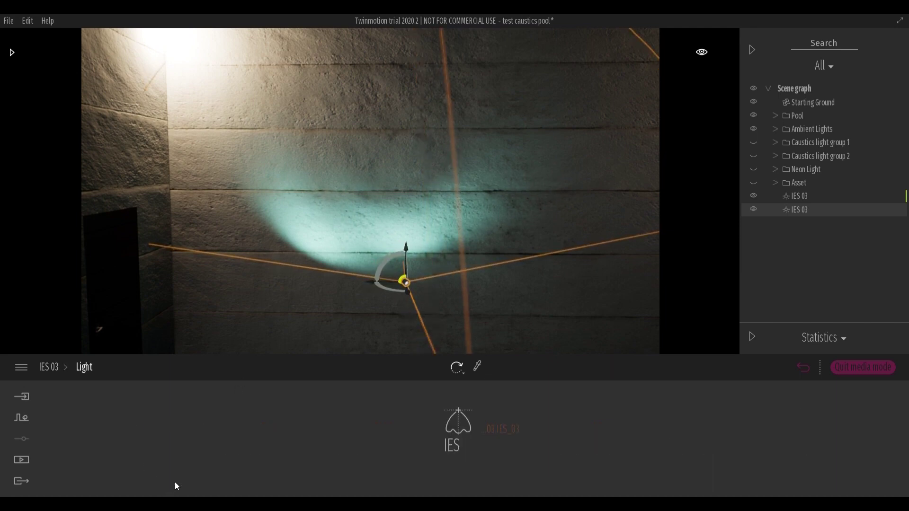
right_click(511, 432)
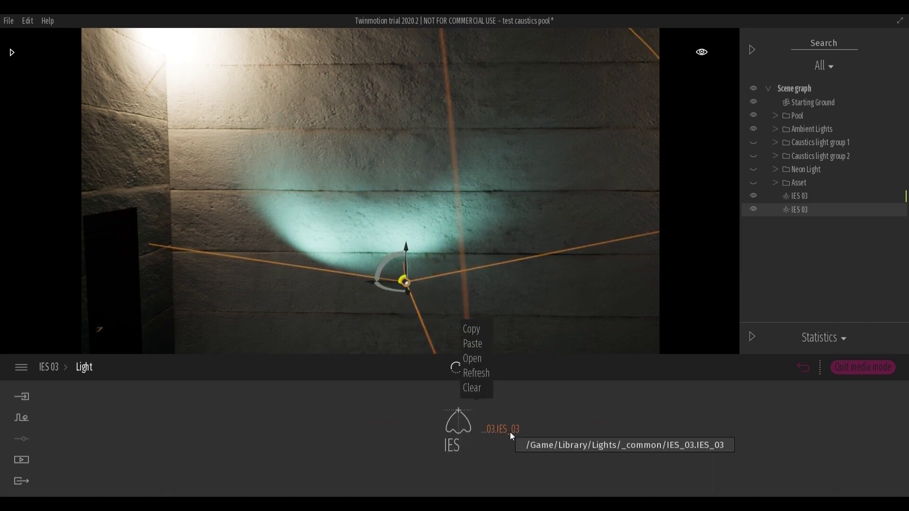
click(473, 359)
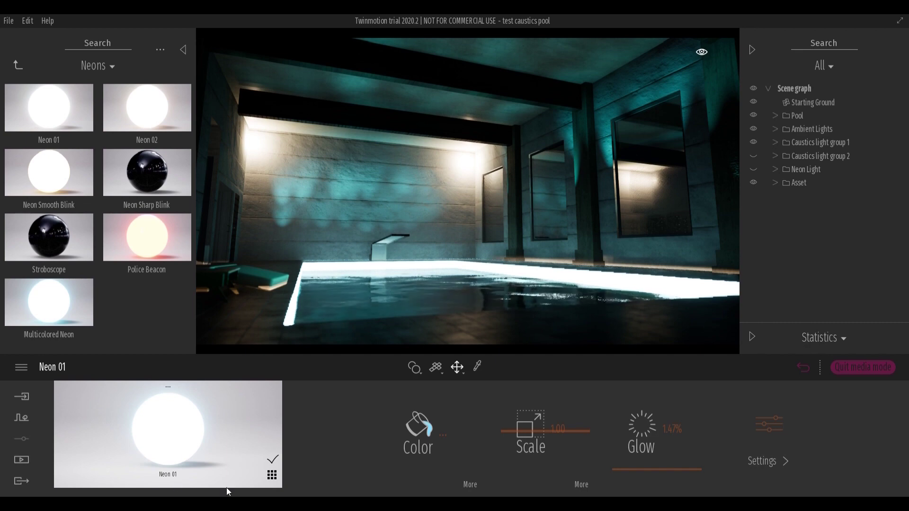
Step: Select all IES 06 lights in Caustics light group 1 and examine how they are arranged around the pool
right_drag(420, 203, 572, 114)
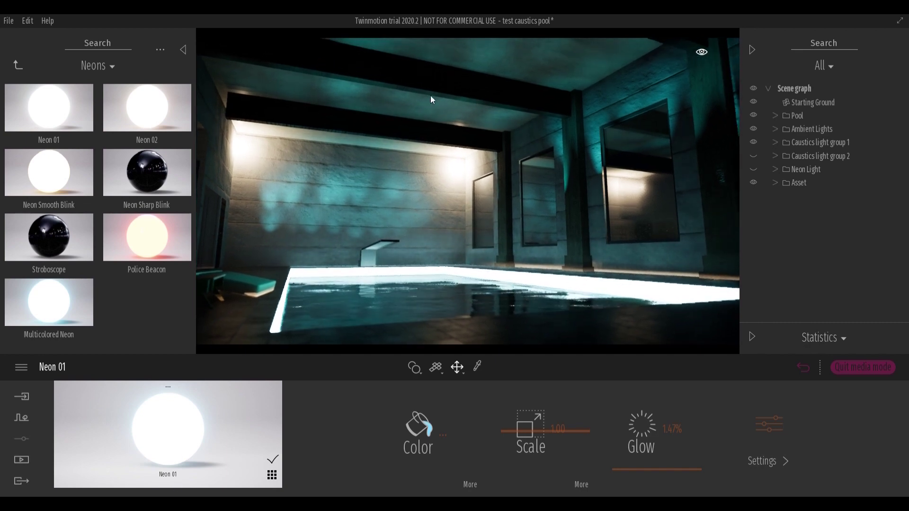
click(776, 143)
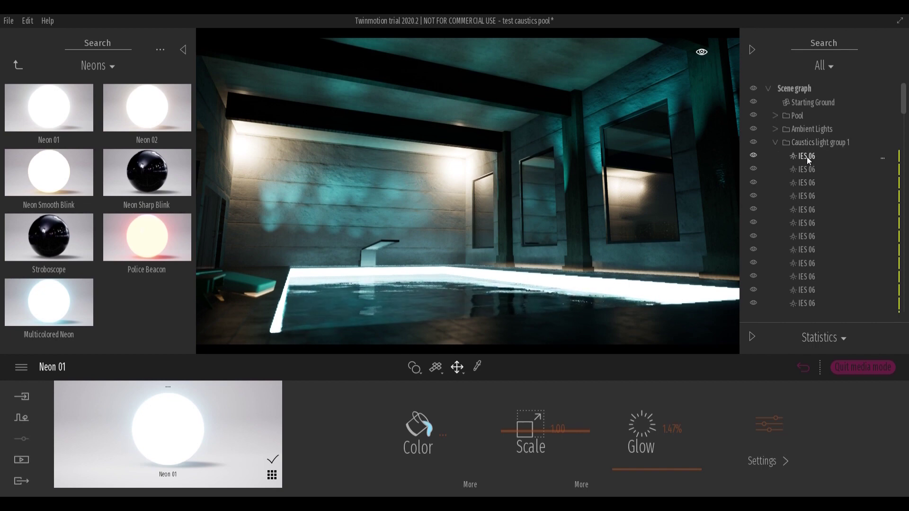
click(807, 157)
drag(905, 119, 906, 308)
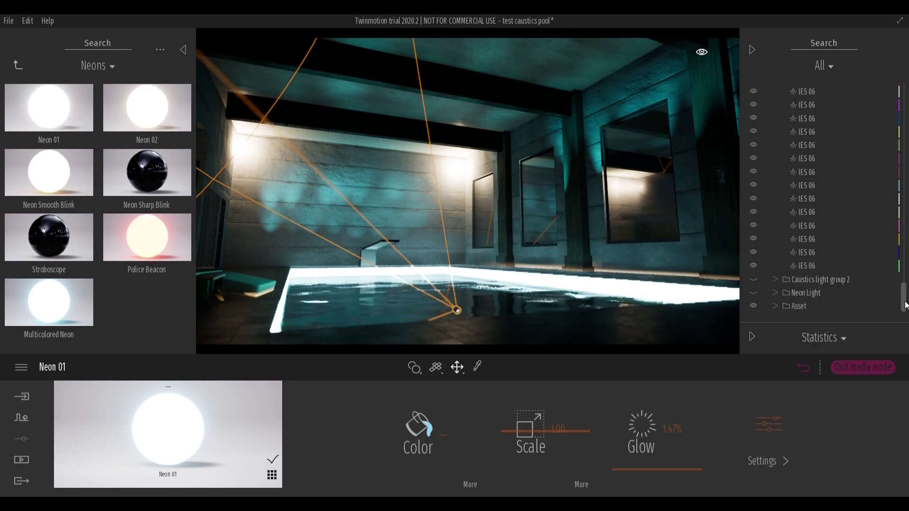
shift+click(811, 266)
middle_drag(535, 232, 532, 213)
scroll(531, 238, up, 2)
scroll(531, 235, up, 4)
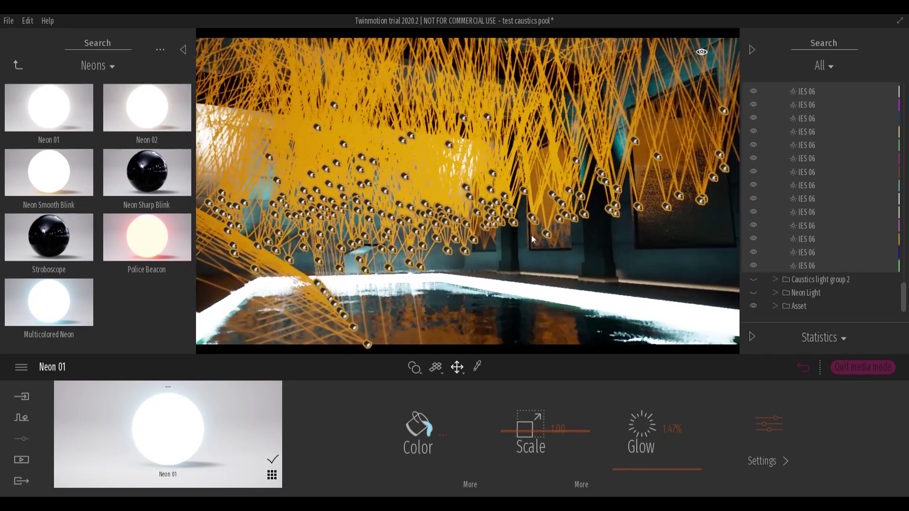
mouse_move(532, 235)
right_down()
mouse_move(539, 173)
mouse_move(530, 166)
mouse_move(531, 234)
right_up()
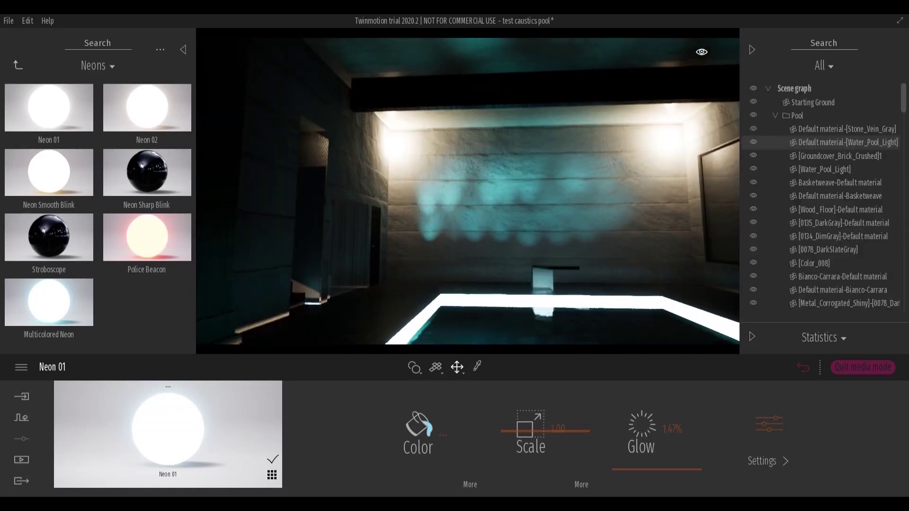
right_drag(535, 190, 621, 238)
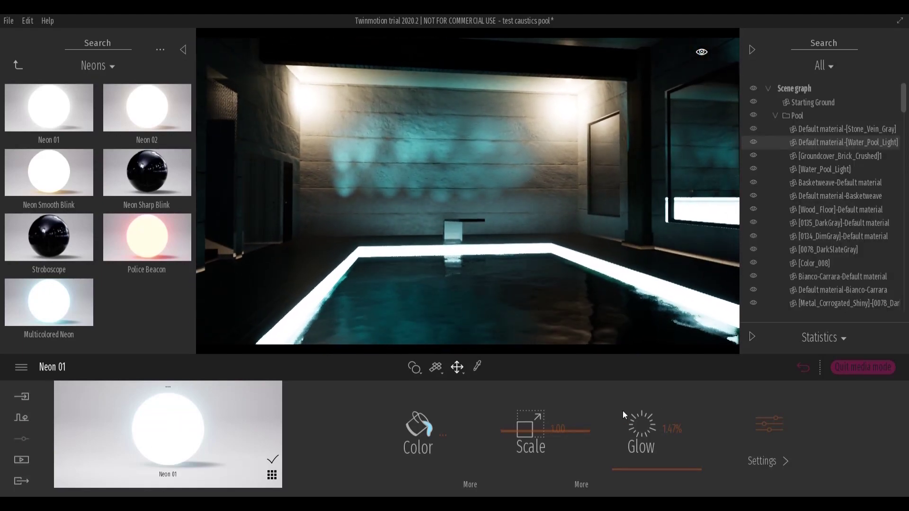
Step: Return to the saved Image11 view and collapse the Pool and Caustics light group 1 folders in the scene graph
click(805, 367)
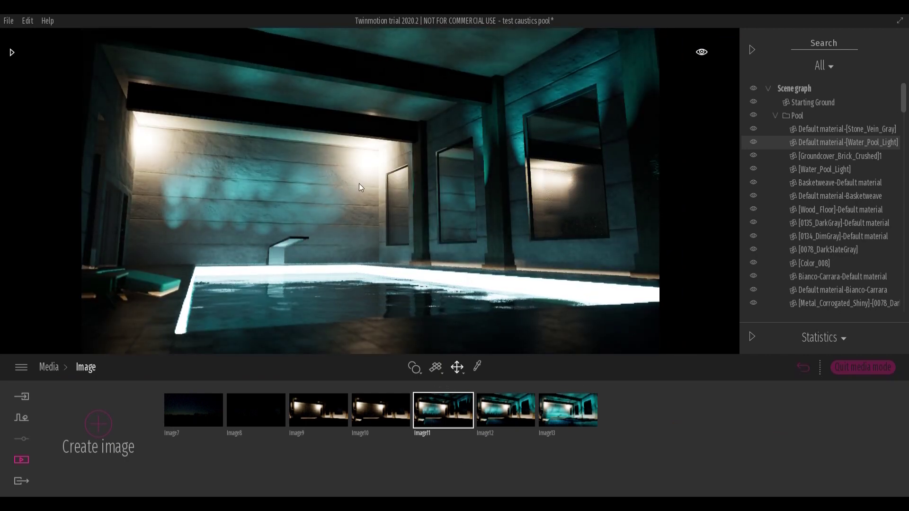
click(775, 115)
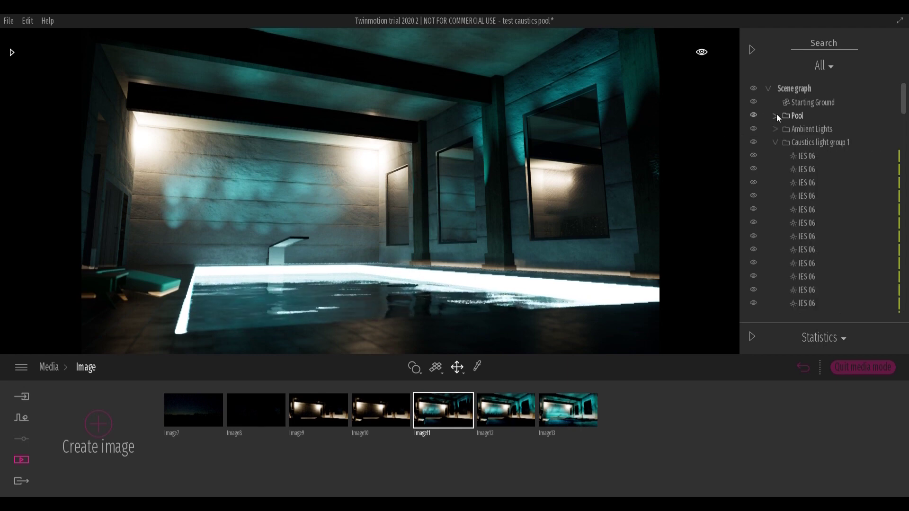
click(776, 142)
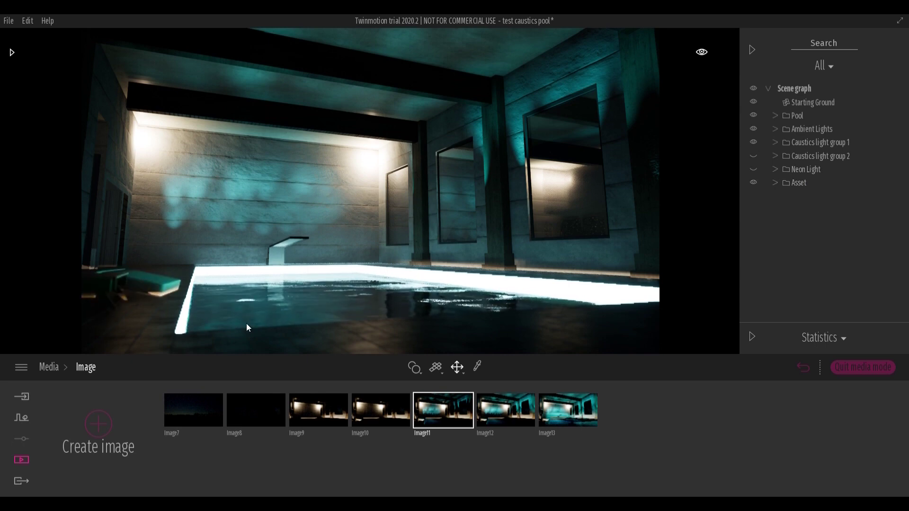
Step: Make Caustics light group 2 visible and examine how its beams blend on the wall behind the diving board
right_drag(241, 201, 271, 189)
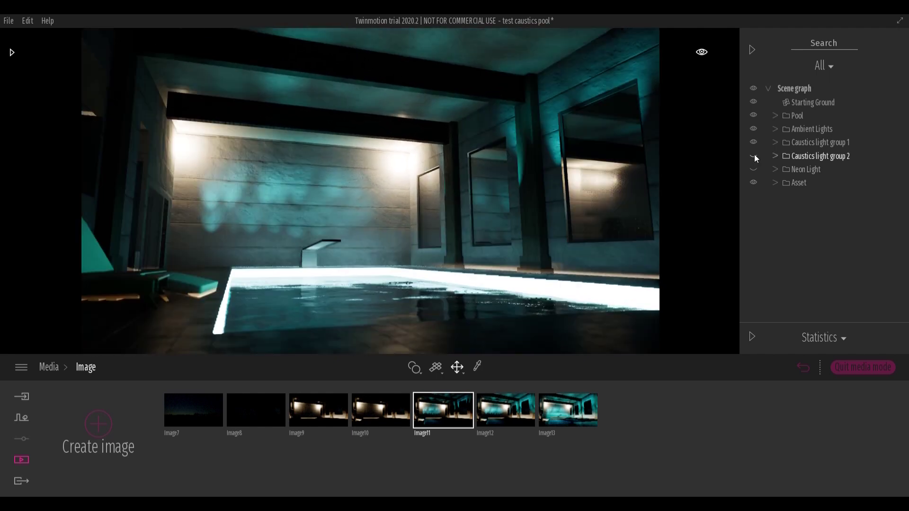
click(754, 155)
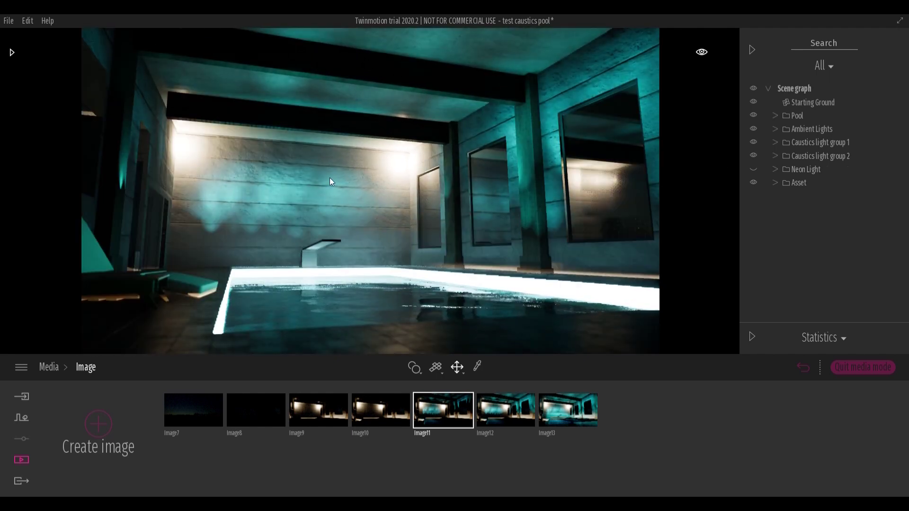
right_drag(357, 148, 328, 151)
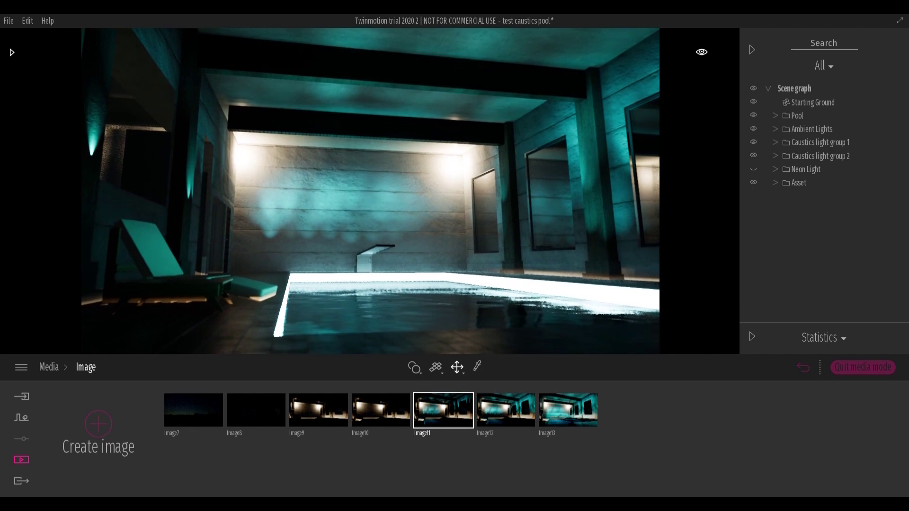
scroll(317, 263, up, 2)
scroll(319, 267, up, 2)
right_drag(320, 268, 227, 260)
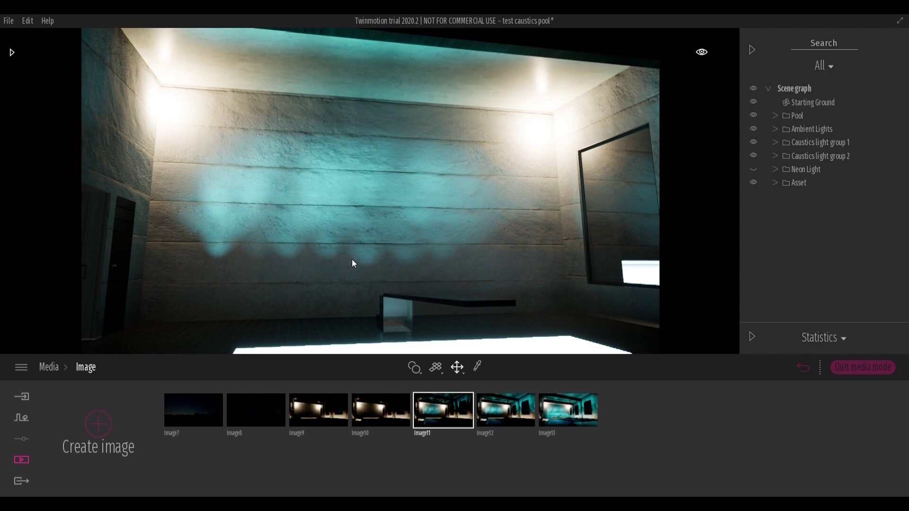
right_drag(317, 237, 423, 251)
right_drag(551, 231, 425, 253)
scroll(424, 251, down, 3)
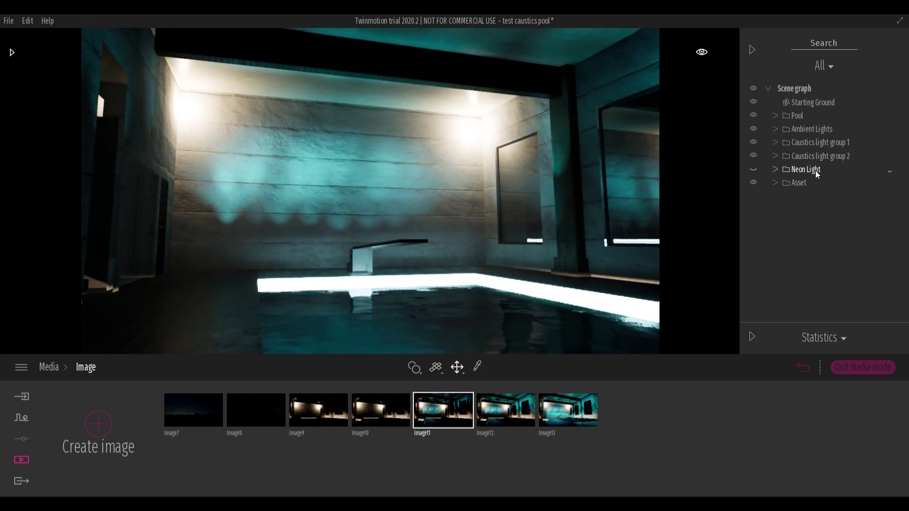
Step: Make the Neon Light folder visible and select all its neon lights to examine their placement around the pool
click(754, 168)
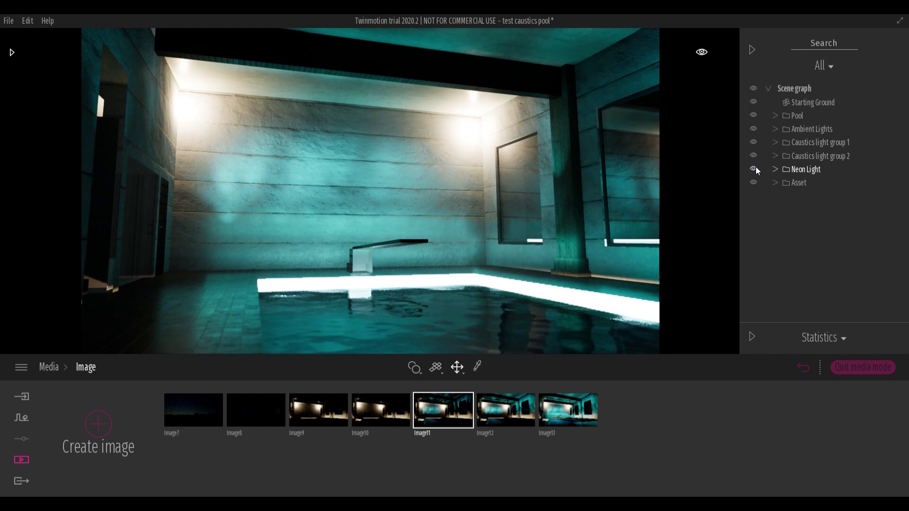
click(775, 169)
click(811, 182)
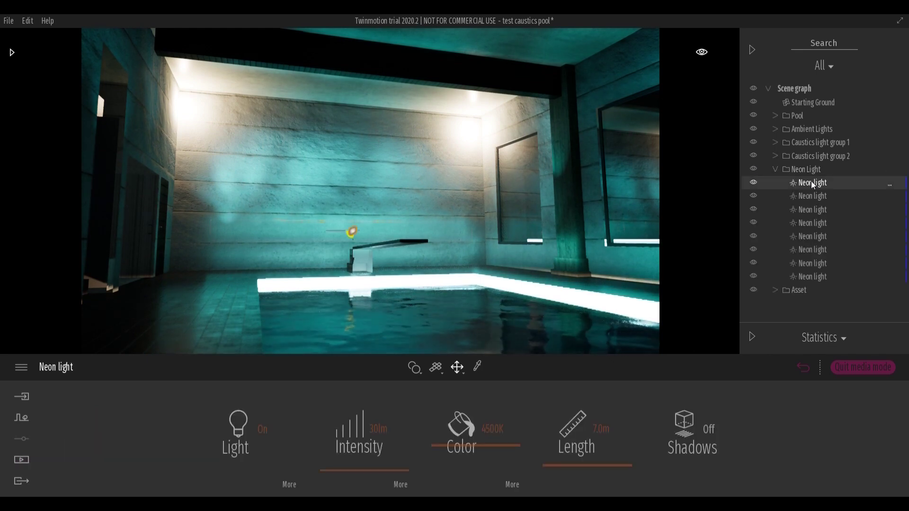
shift+click(813, 277)
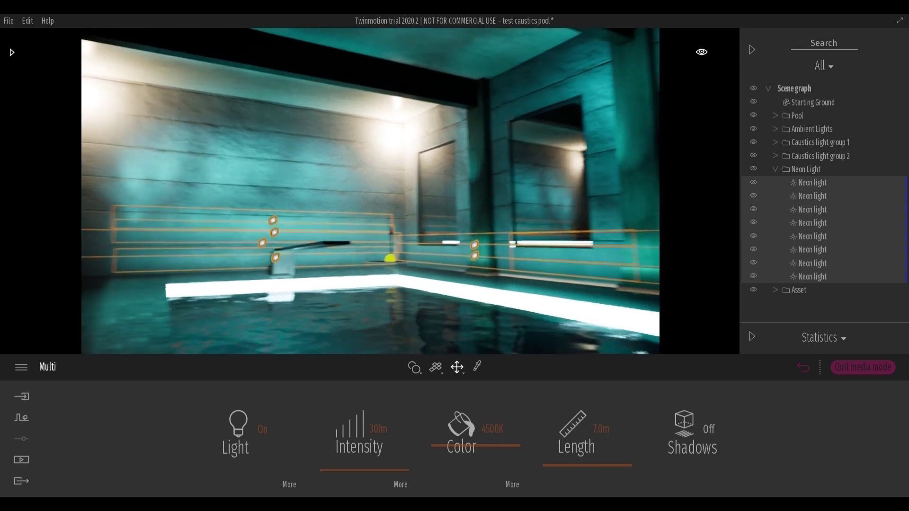
right_drag(426, 260, 479, 260)
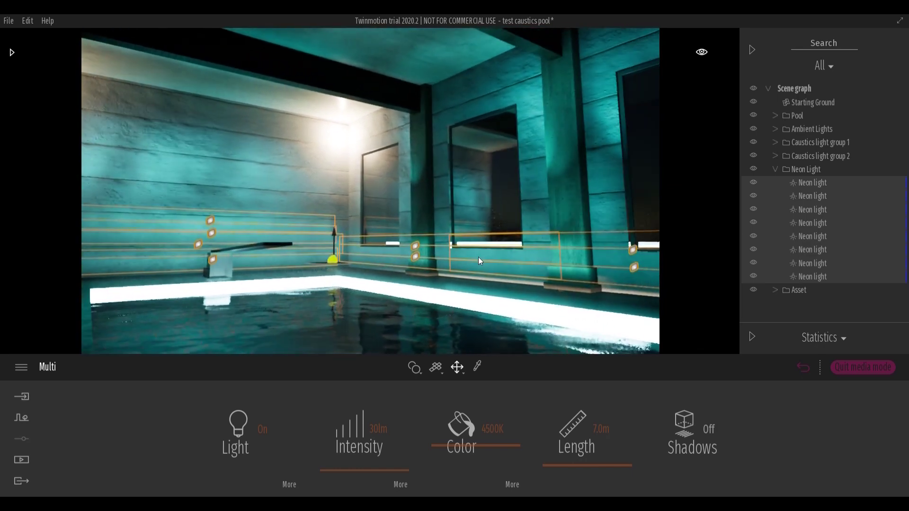
right_drag(628, 246, 710, 237)
right_drag(493, 256, 365, 269)
key(s)
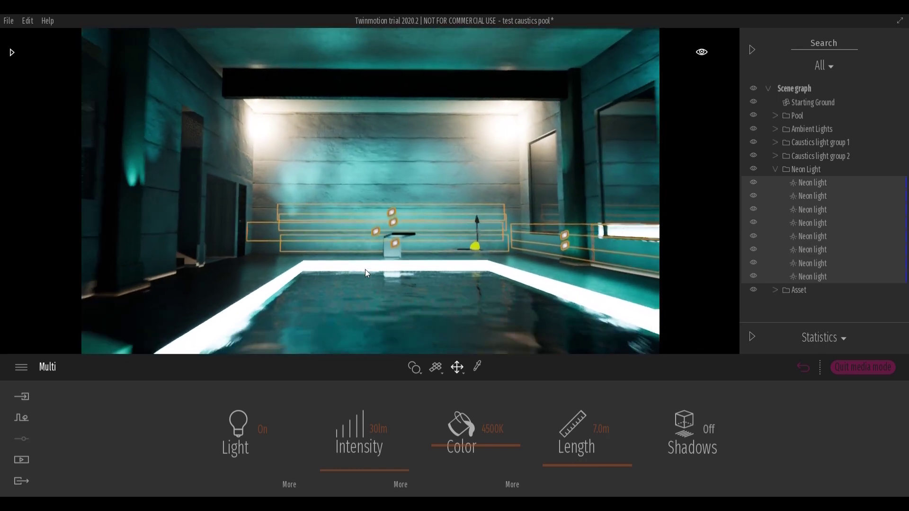
Step: Return to the saved Image13 view and replace the neon light selection with the pool water surface
click(805, 368)
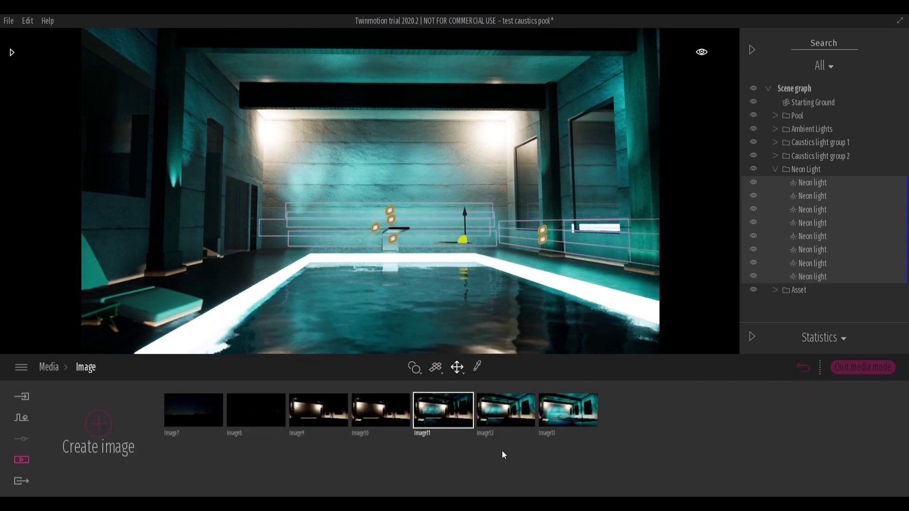
click(558, 413)
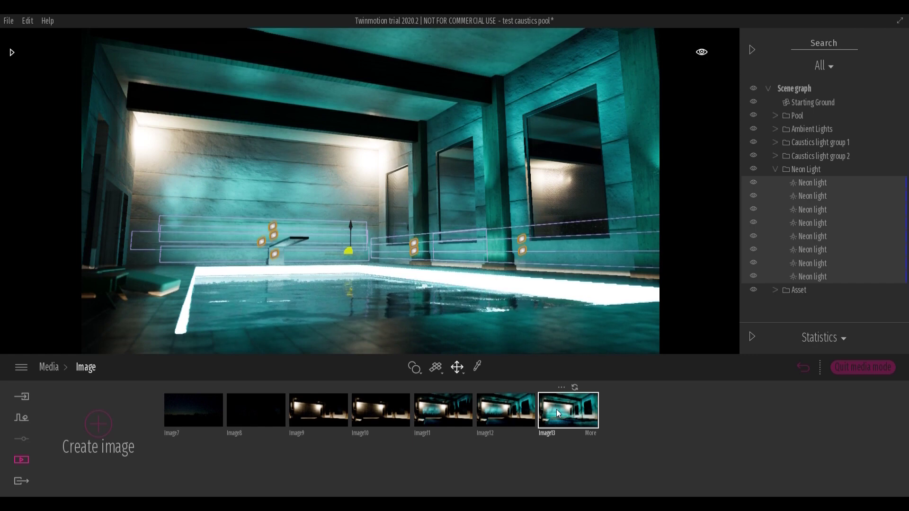
click(517, 214)
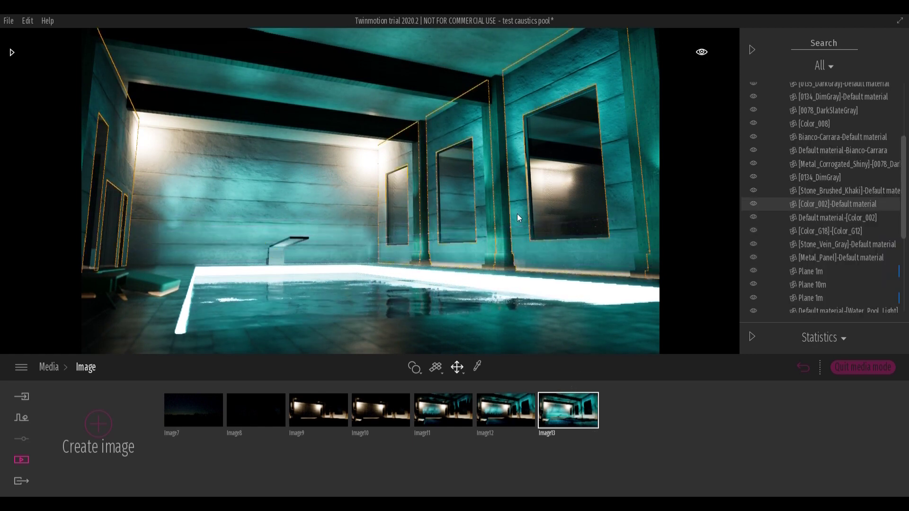
click(417, 292)
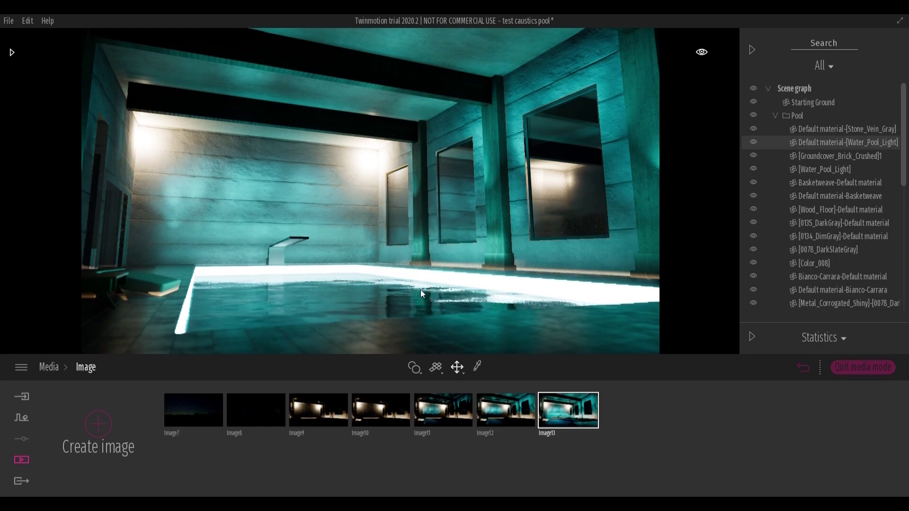